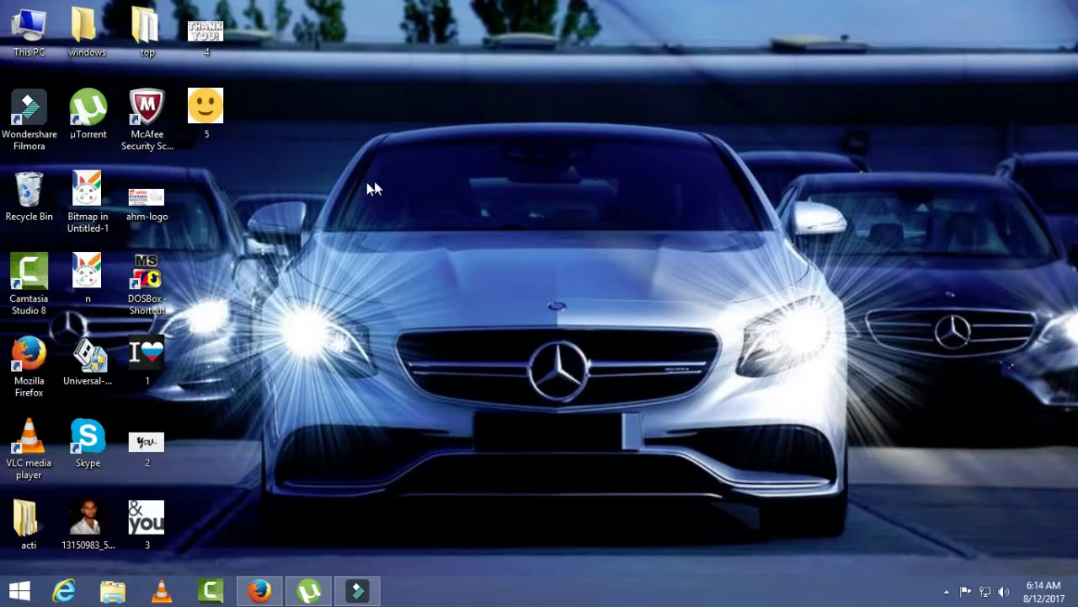
Subscribe to the tech-pirate YouTube channel in Firefox.
left_click_drag(295, 183, 843, 500)
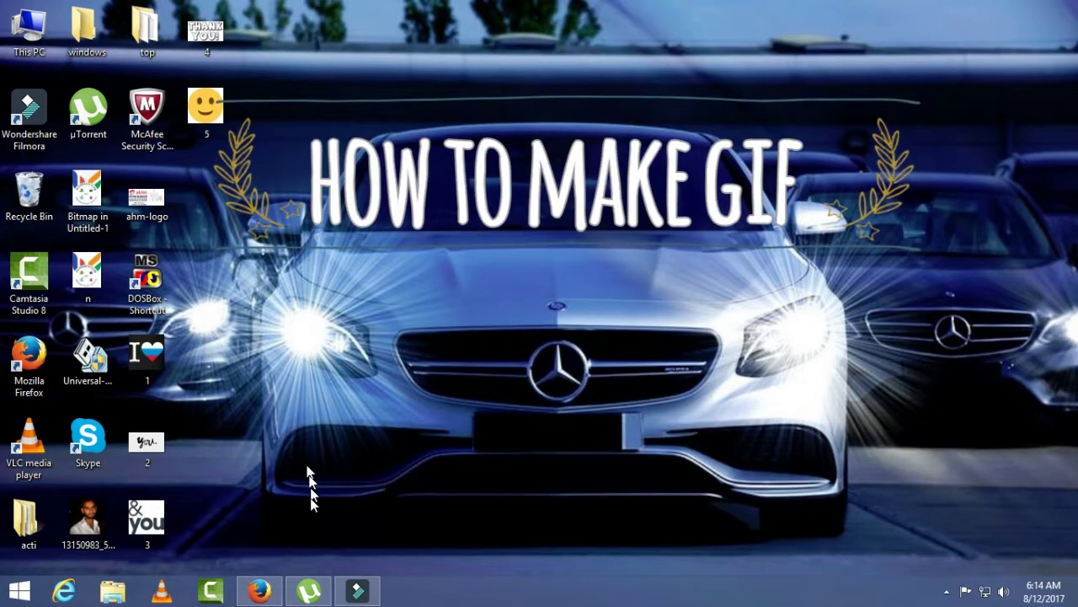
left_click(261, 592)
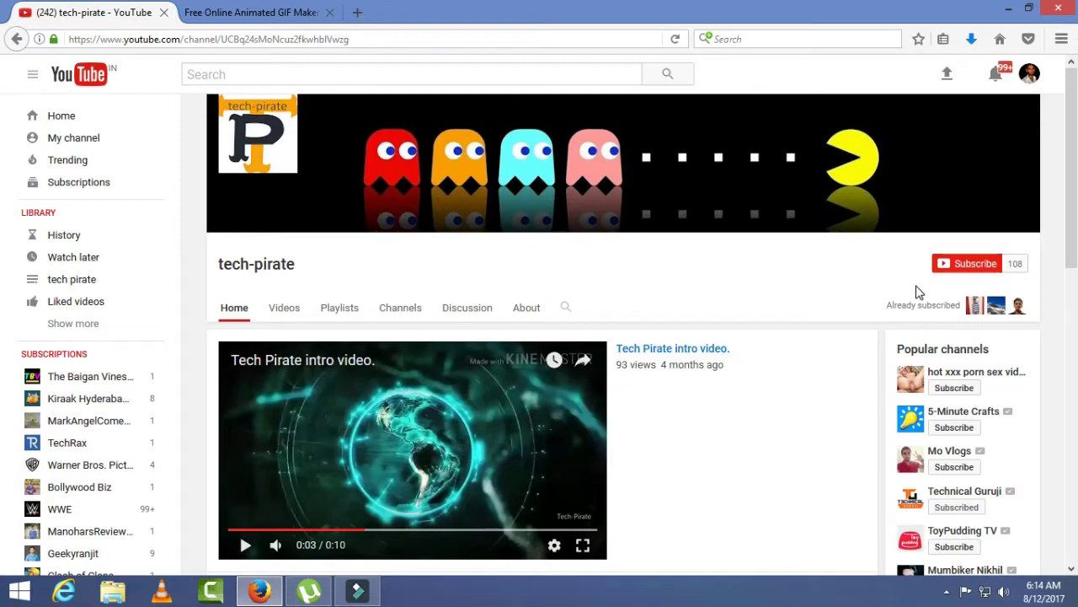
left_click(969, 264)
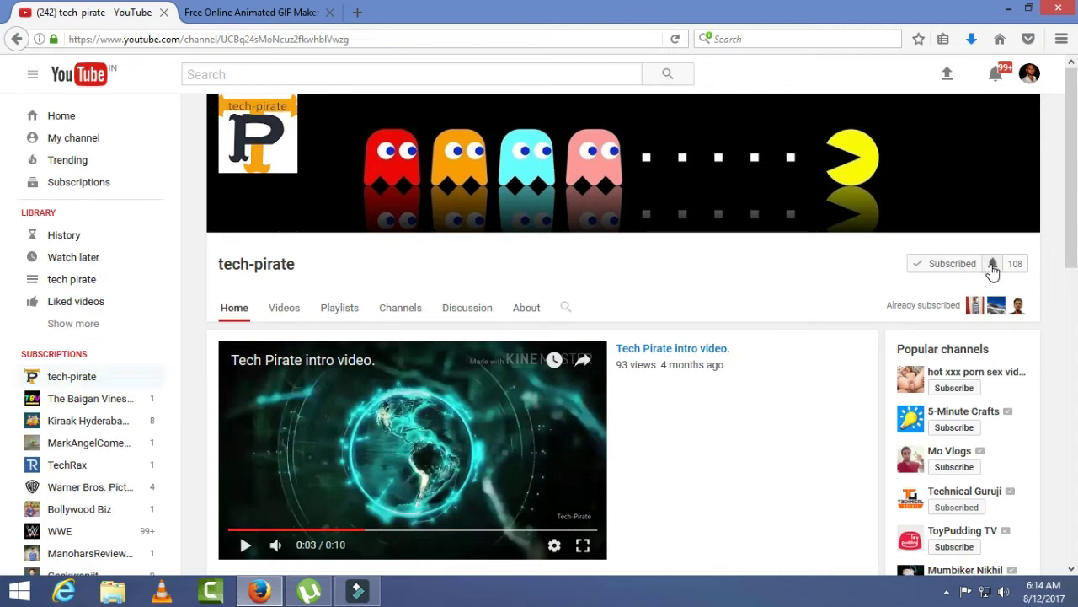
Turn on all notifications for the channel, save, and show the GIFMaker.me page.
left_click(994, 265)
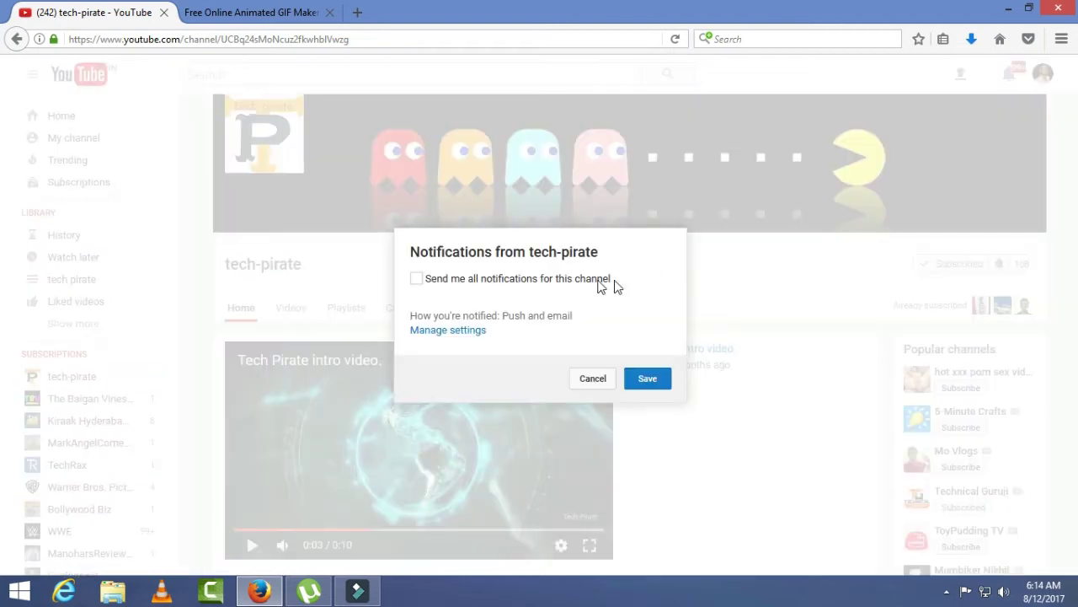
left_click(417, 279)
left_click(641, 382)
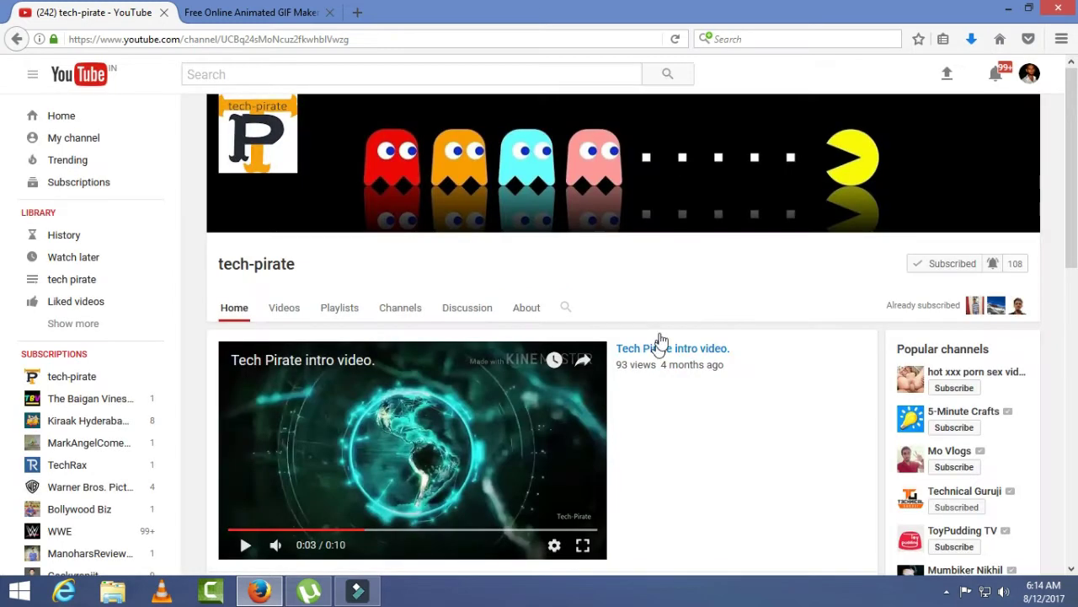
left_click(243, 16)
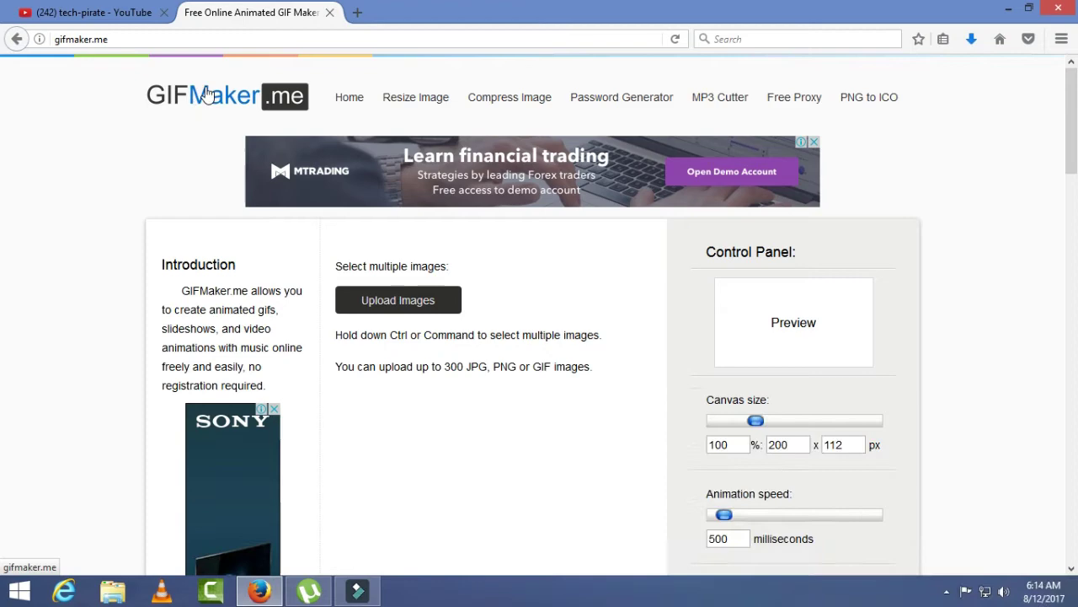
scroll(340, 131, "down", 2)
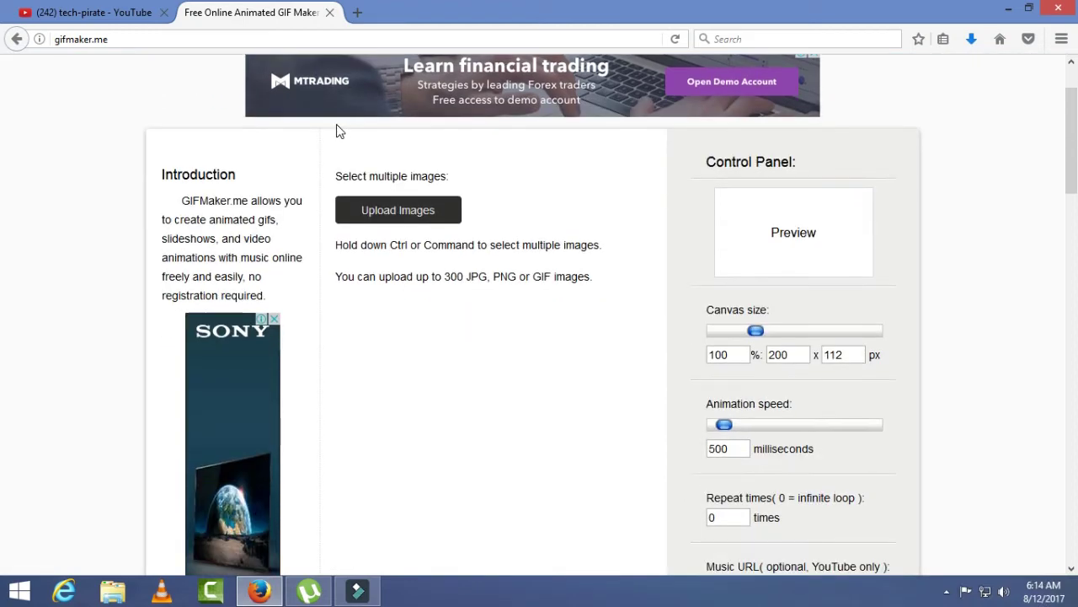
scroll(339, 131, "up", 2)
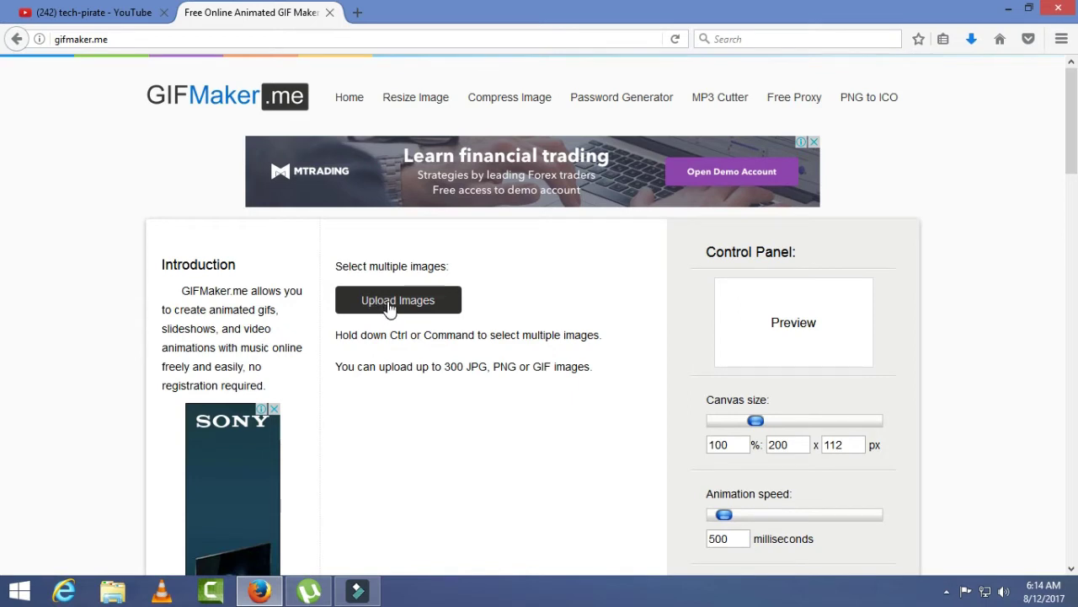
Upload images 1 through 5 from the Desktop into GIFMaker.me.
left_click(390, 305)
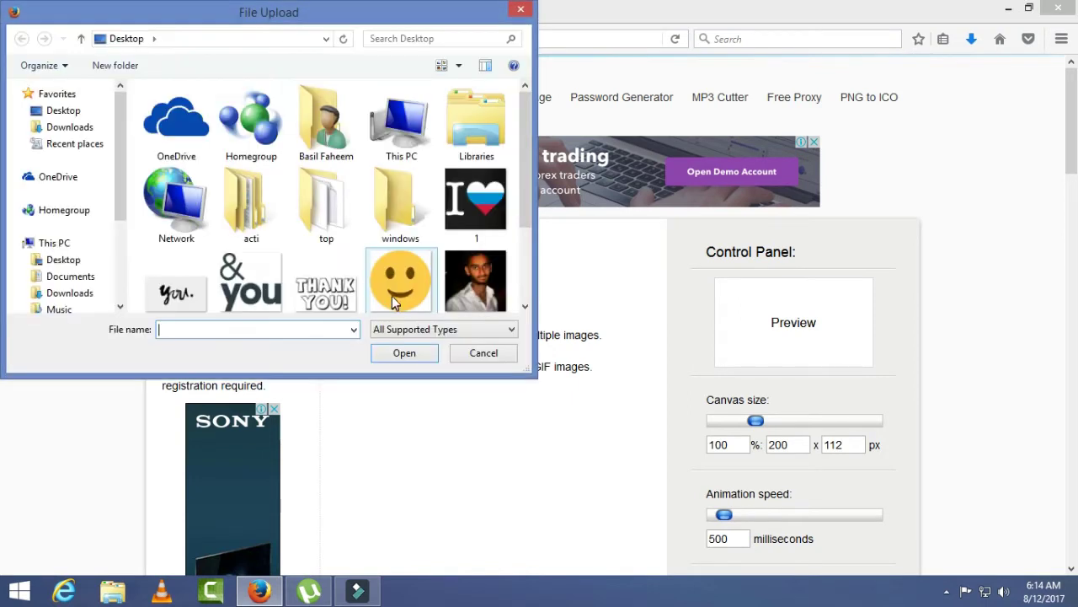
left_click(482, 199)
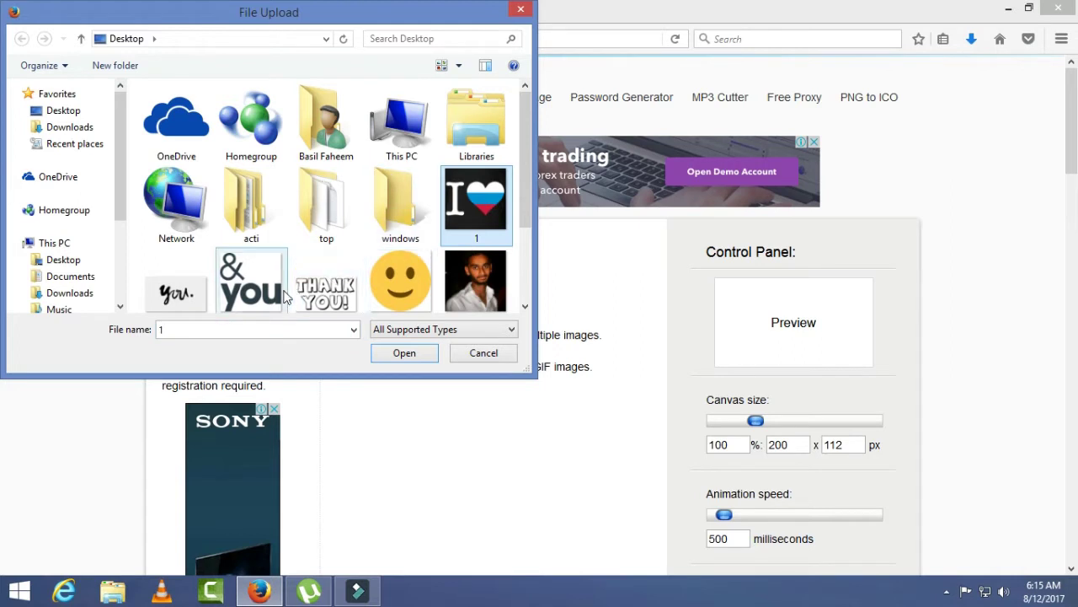
left_click(187, 287, "ctrl")
left_click(253, 252, "ctrl")
left_click(326, 253, "ctrl")
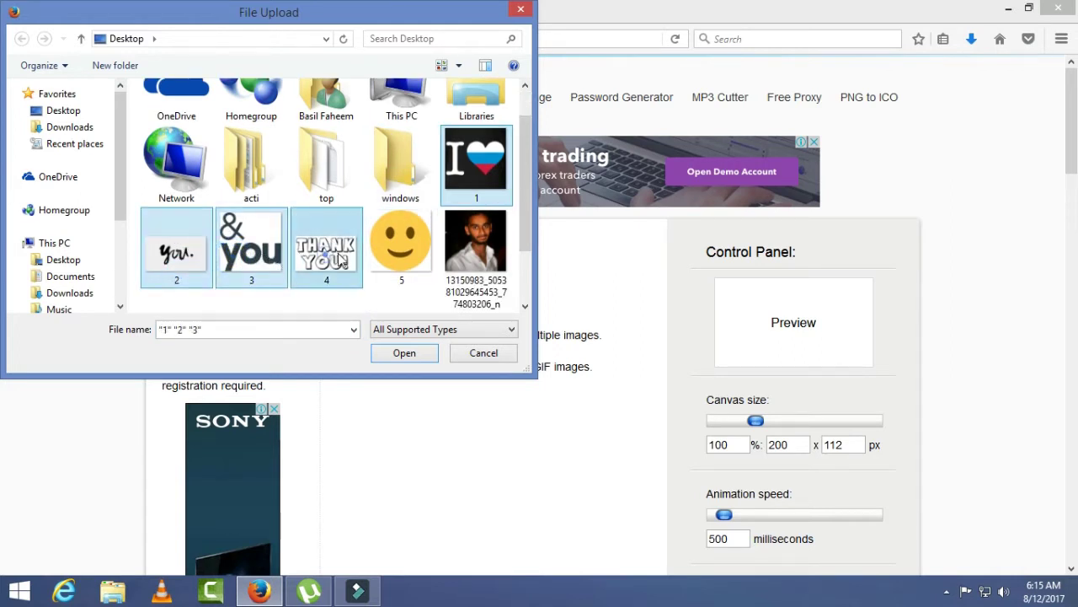
left_click(401, 253, "ctrl")
left_click(390, 354)
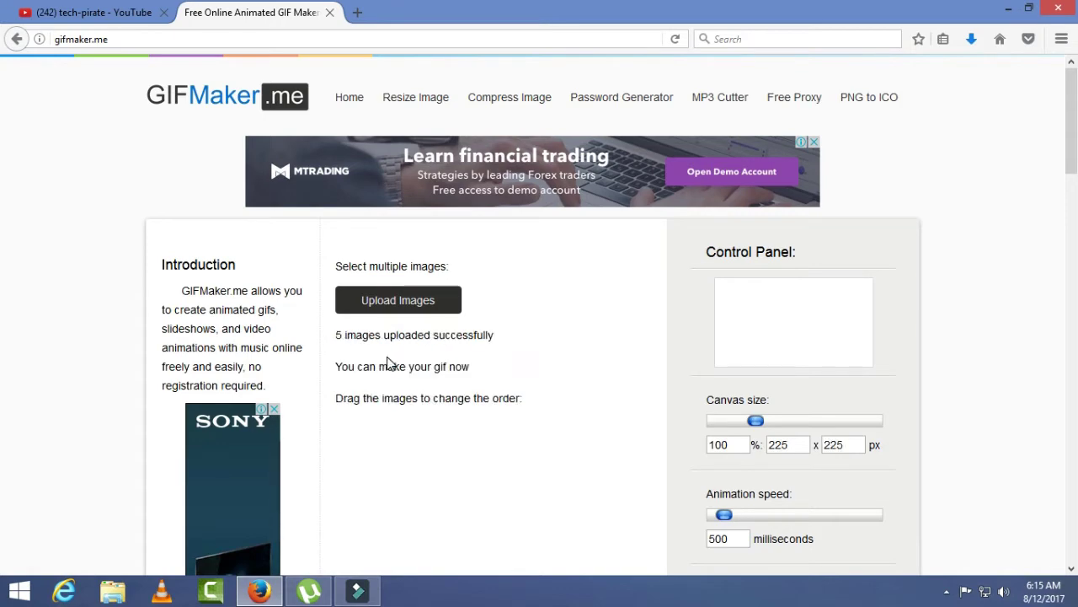
Move the heart image to first place and You. to second.
scroll(401, 352, "down", 3)
scroll(402, 352, "down", 3)
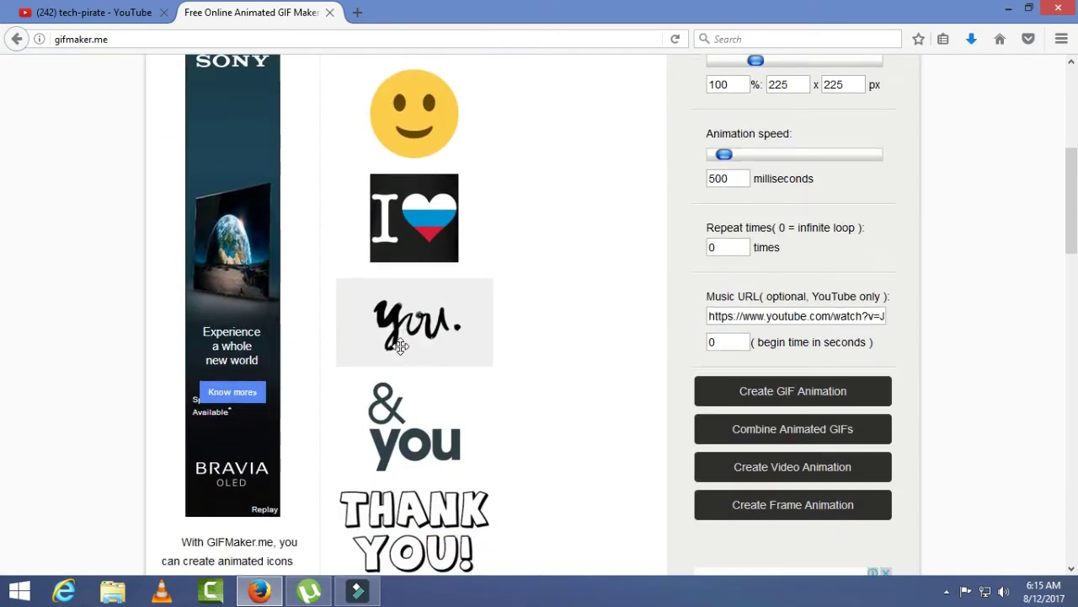
scroll(401, 345, "down", 3)
scroll(401, 346, "up", 3)
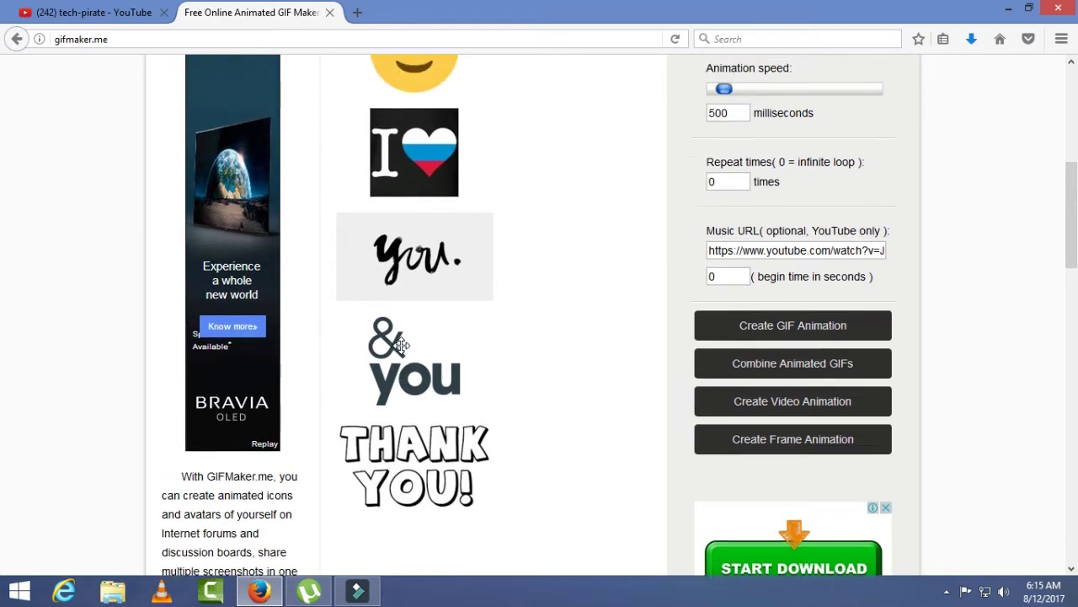
scroll(401, 343, "up", 2)
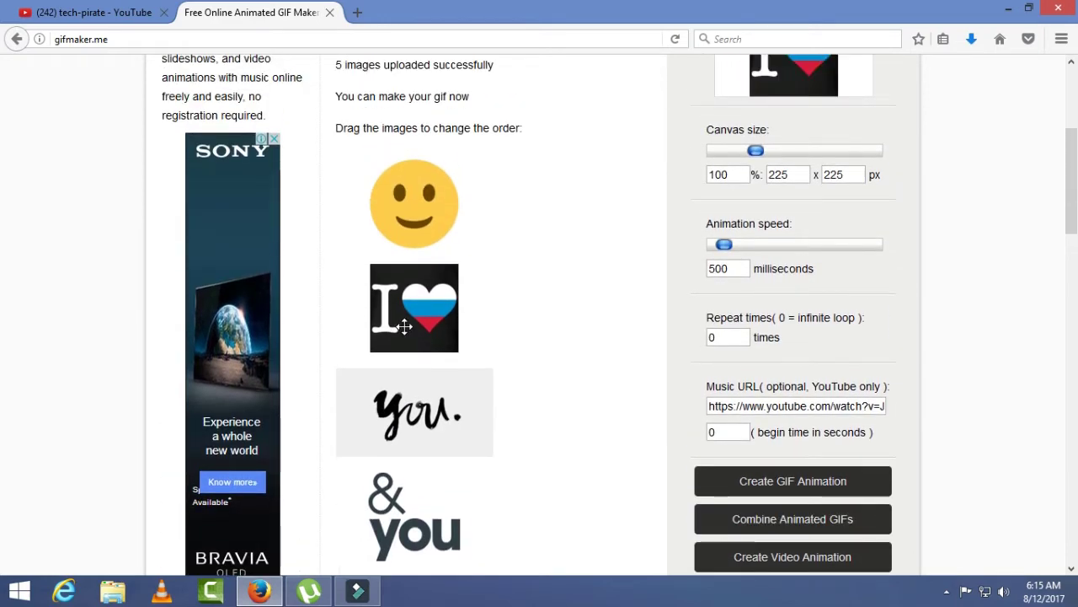
left_click(405, 325)
left_click_drag(406, 325, 417, 210)
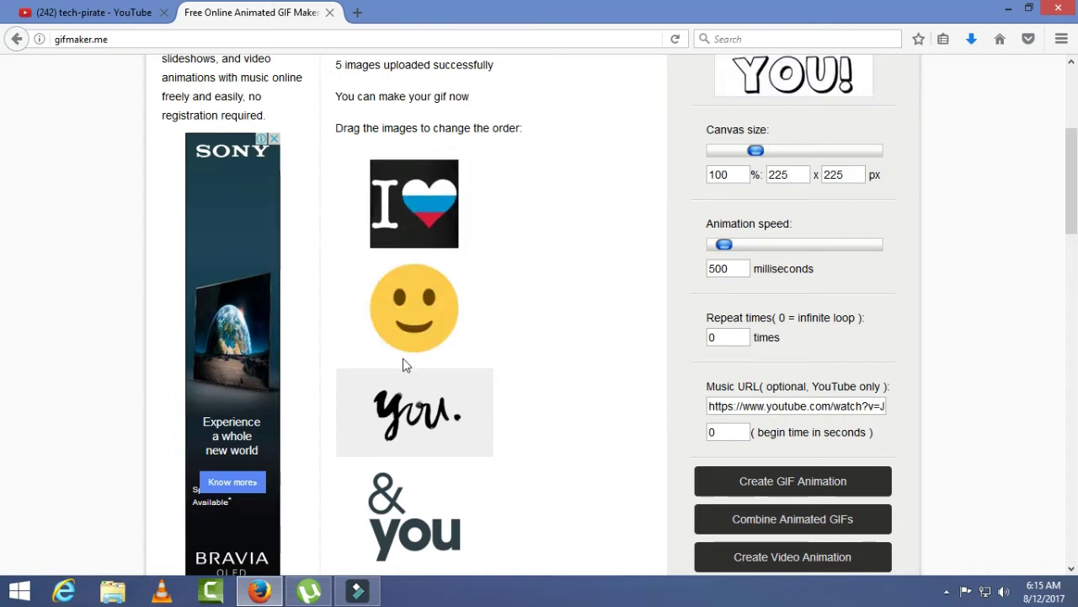
left_click_drag(415, 388, 409, 294)
Place & you and THANK YOU! next with the smiley last, then view the preview.
left_click_drag(386, 491, 417, 421)
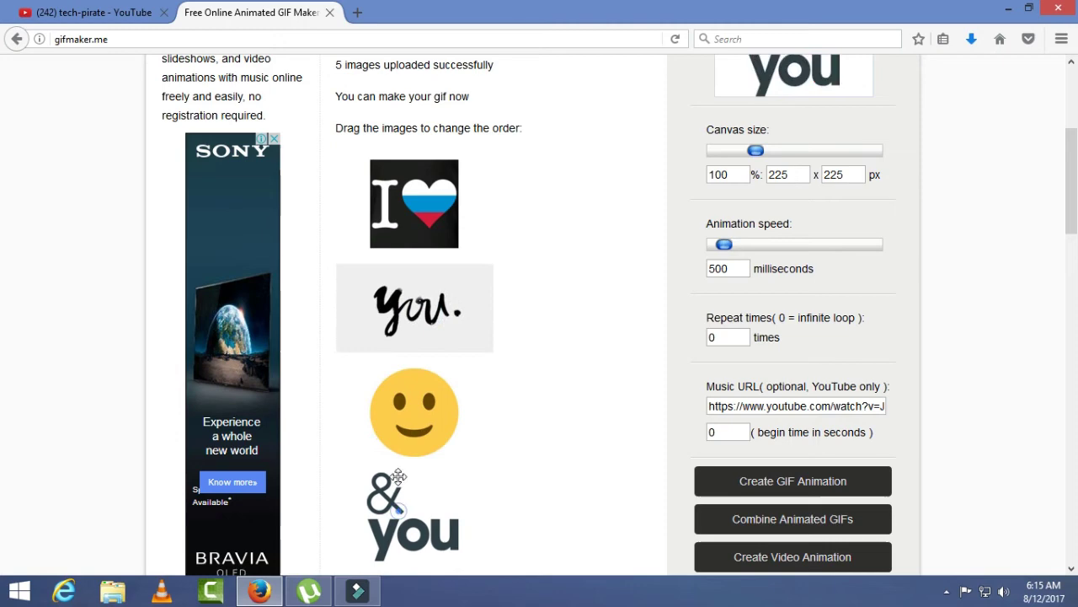
scroll(409, 472, "down", 2)
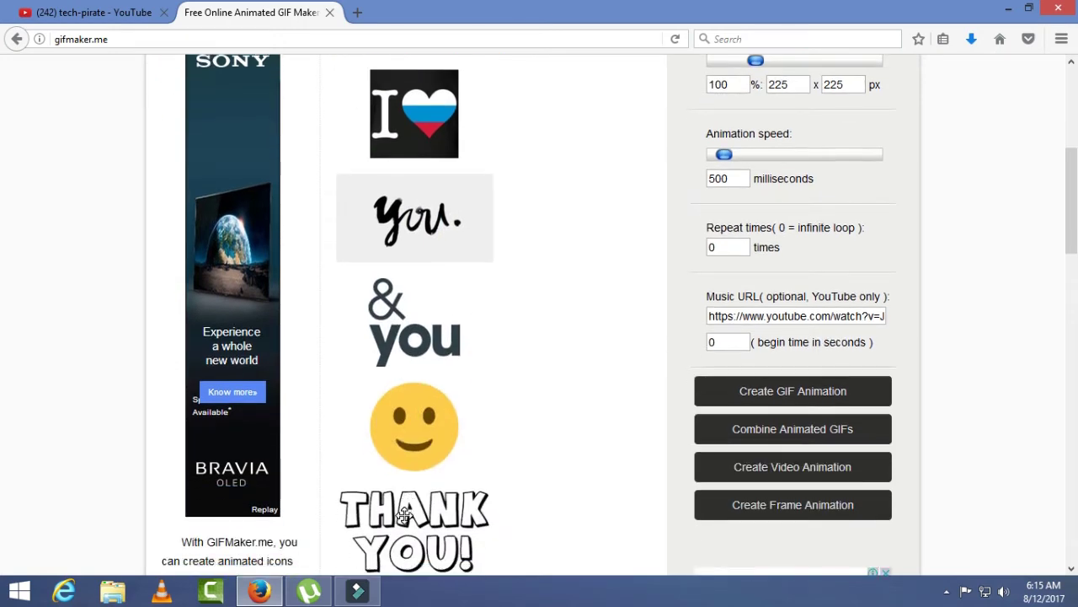
left_click_drag(406, 512, 421, 392)
scroll(424, 389, "down", 4)
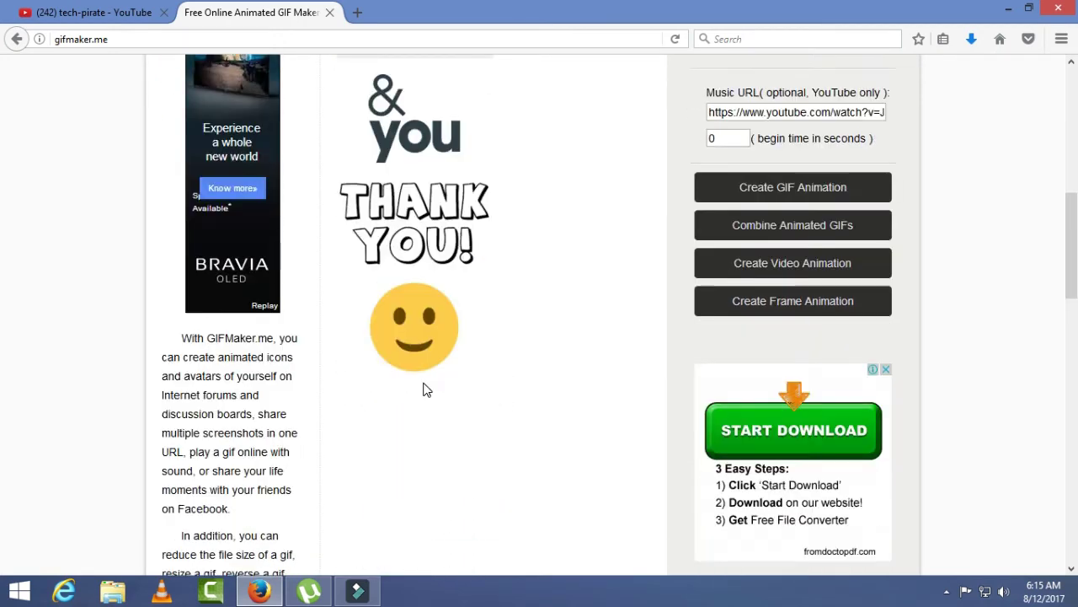
scroll(424, 388, "up", 5)
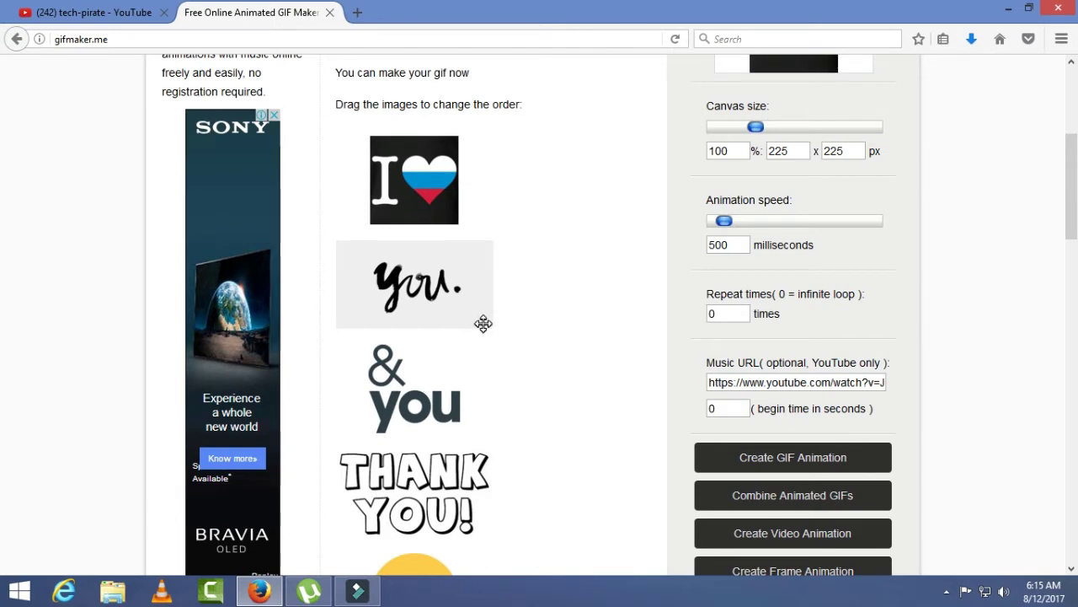
scroll(488, 320, "up", 3)
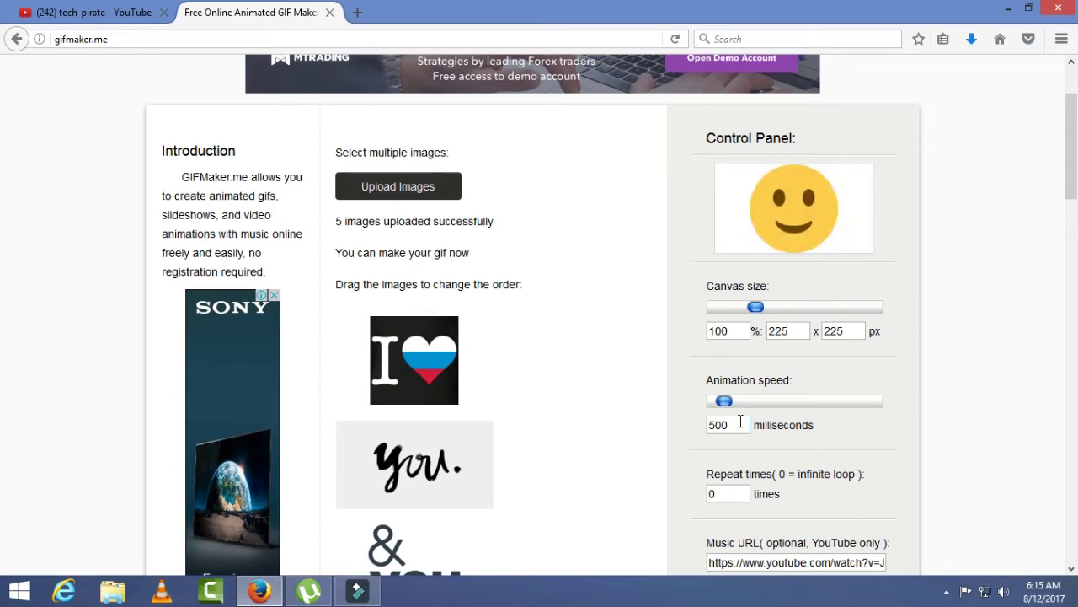
Set animation speed to 1500 ms and canvas size to 112% (252×252).
left_click_drag(729, 408, 740, 408)
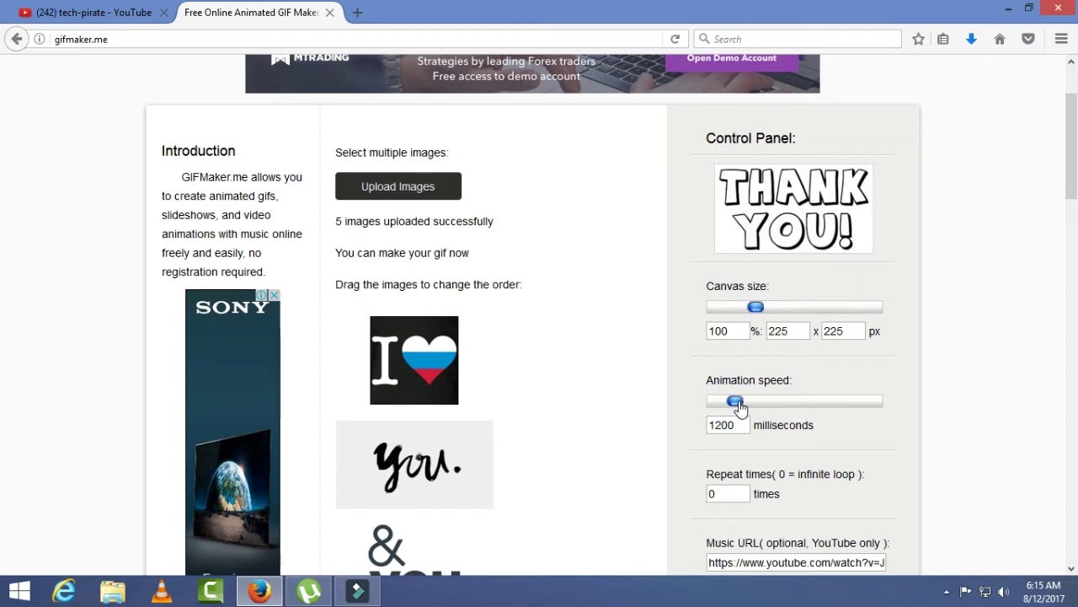
left_click_drag(739, 408, 744, 410)
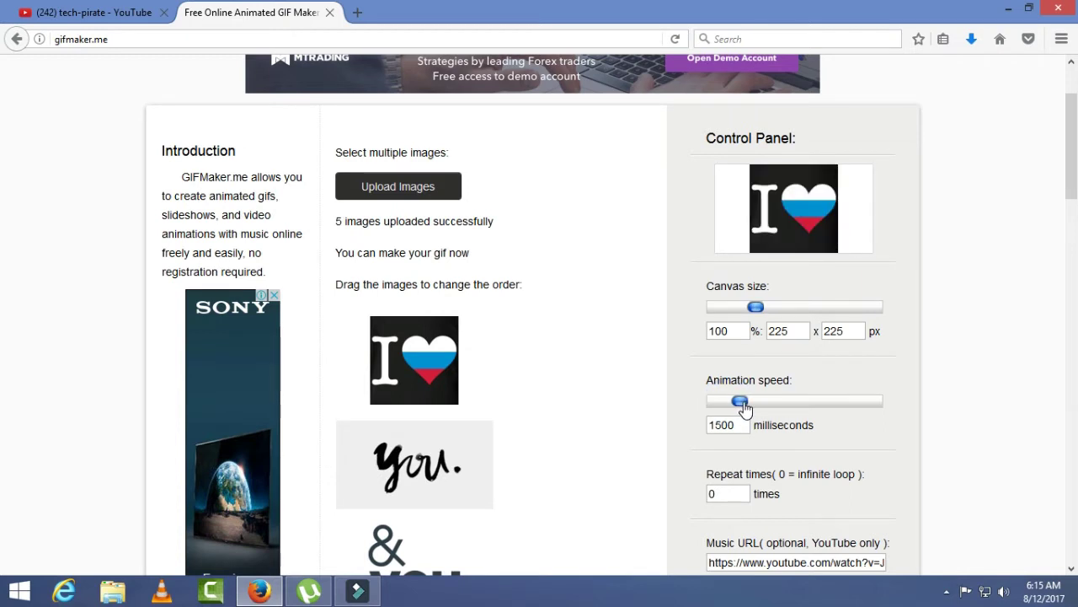
left_click(757, 308)
left_click_drag(757, 308, 771, 310)
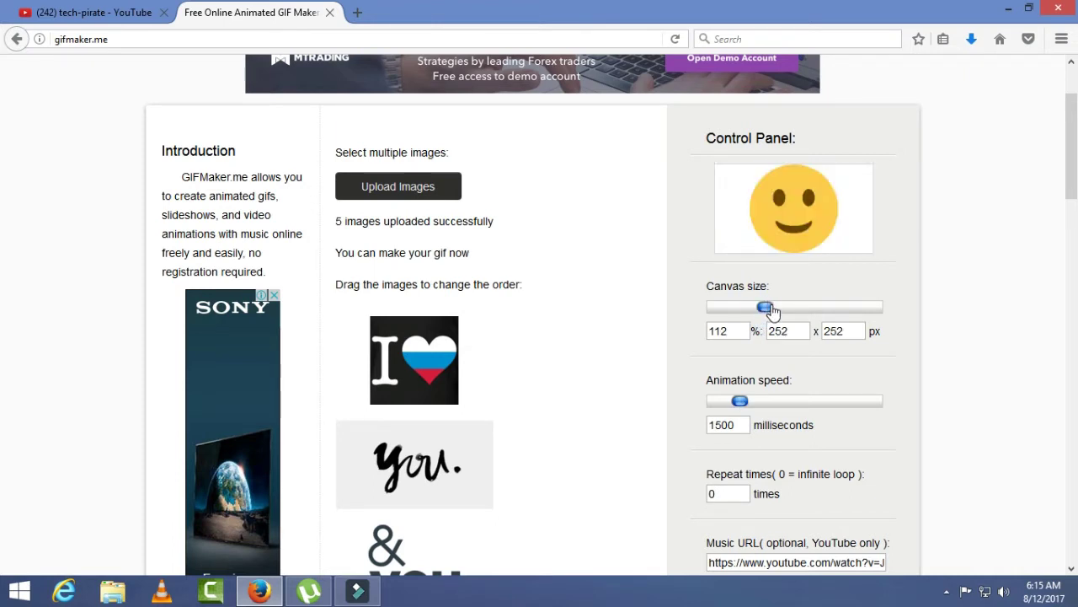
Replace the old music link with the new YouTube music URL.
scroll(728, 377, "down", 2)
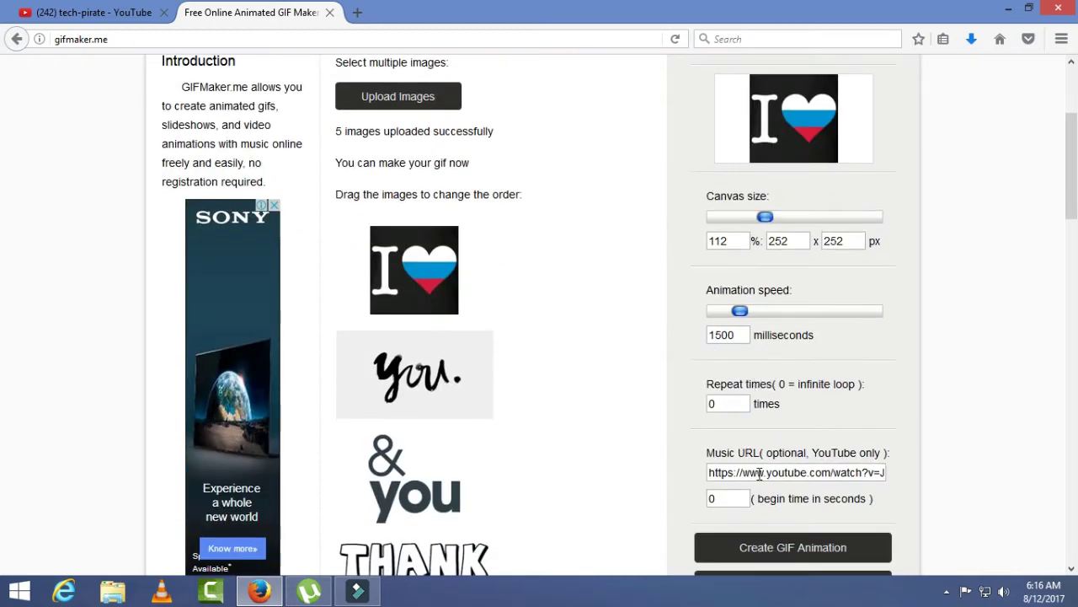
triple_click(761, 473)
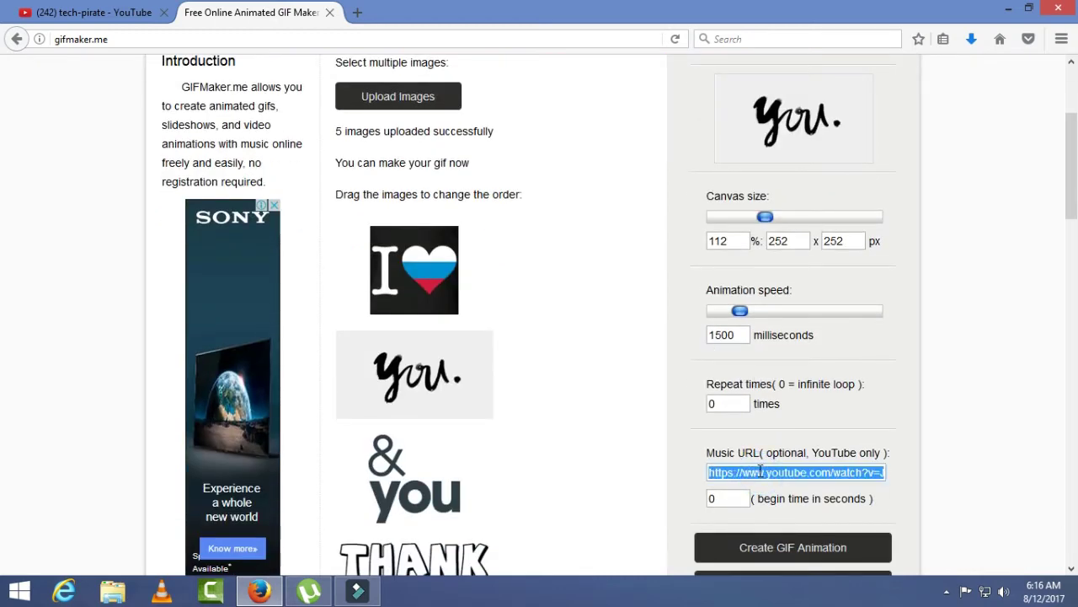
key("BackSpace")
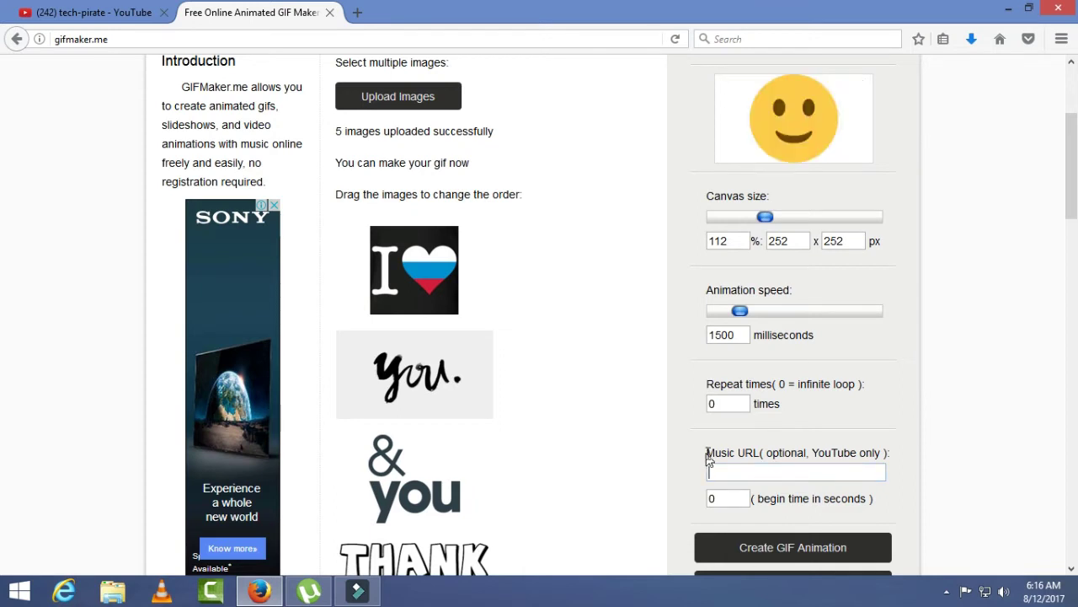
left_click_drag(706, 451, 871, 453)
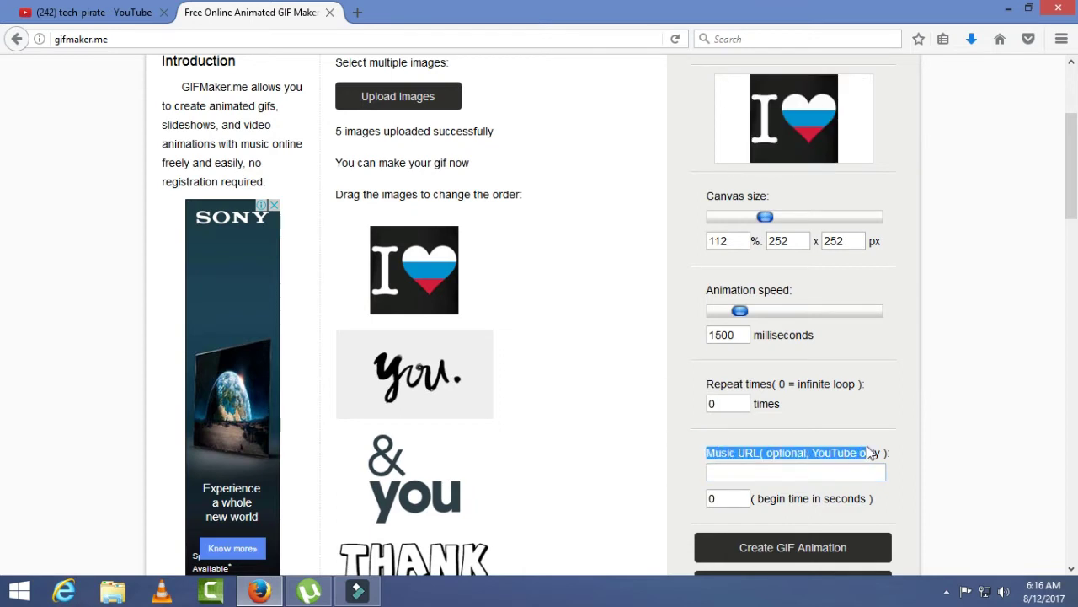
left_click(867, 427)
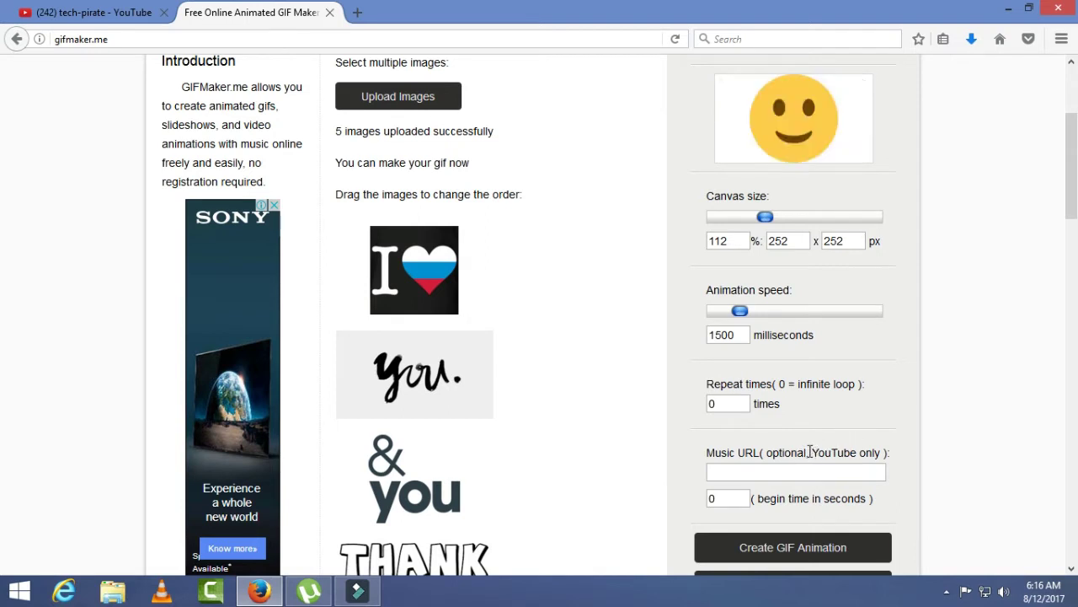
double_click(813, 452)
left_click(846, 472)
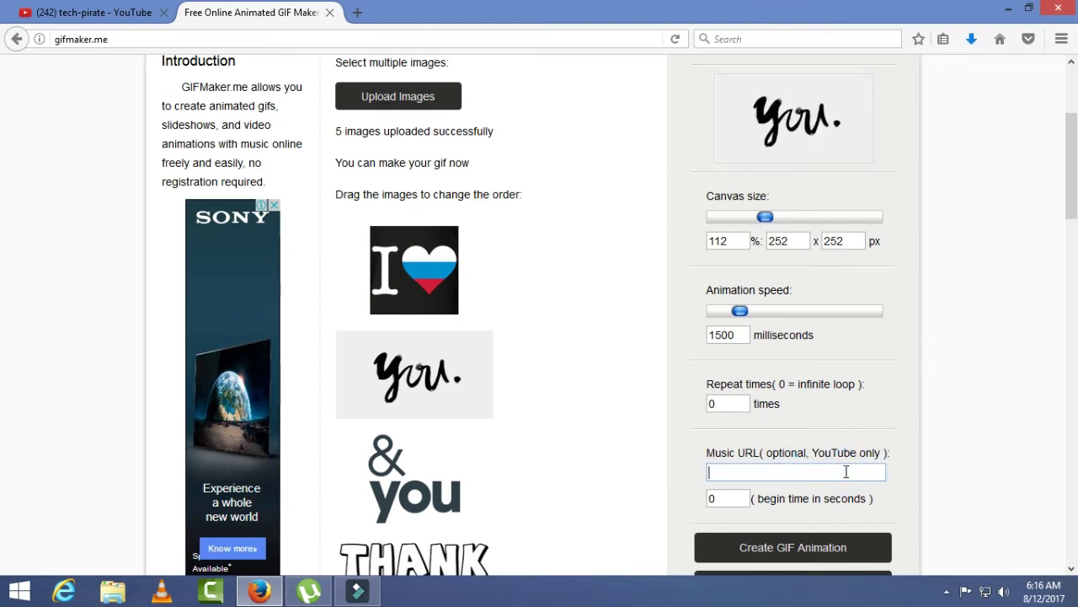
key("ctrl+v")
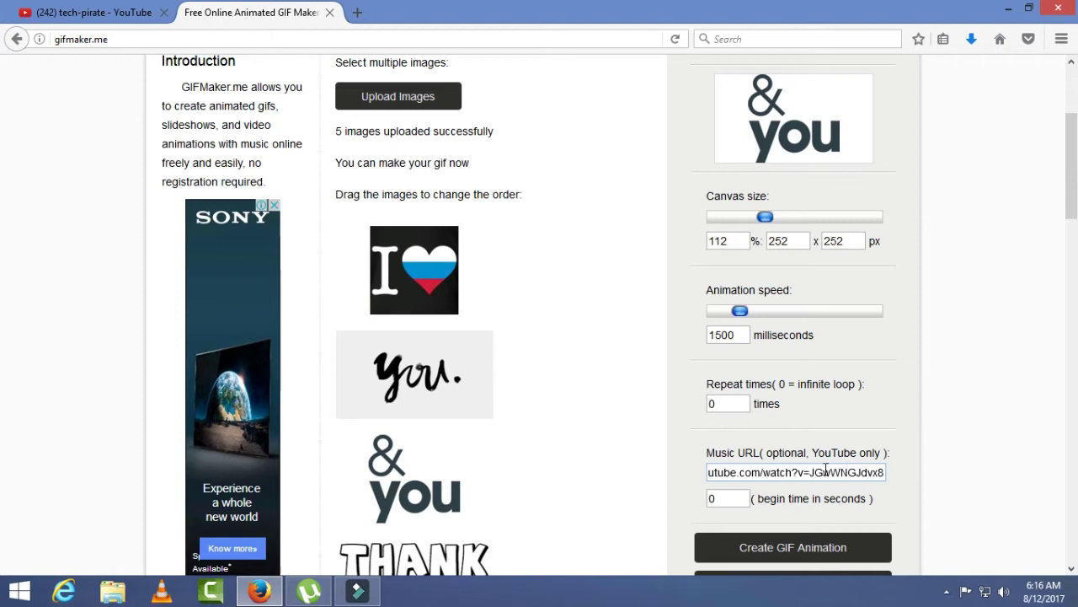
Set the music to begin at 1 second.
triple_click(748, 472)
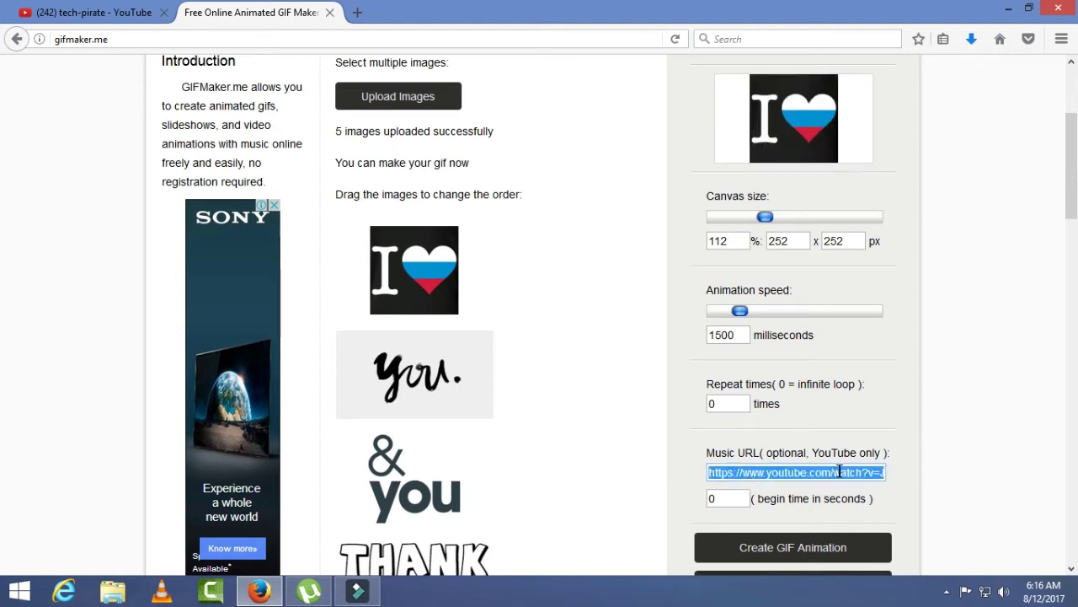
left_click(723, 498)
type("1")
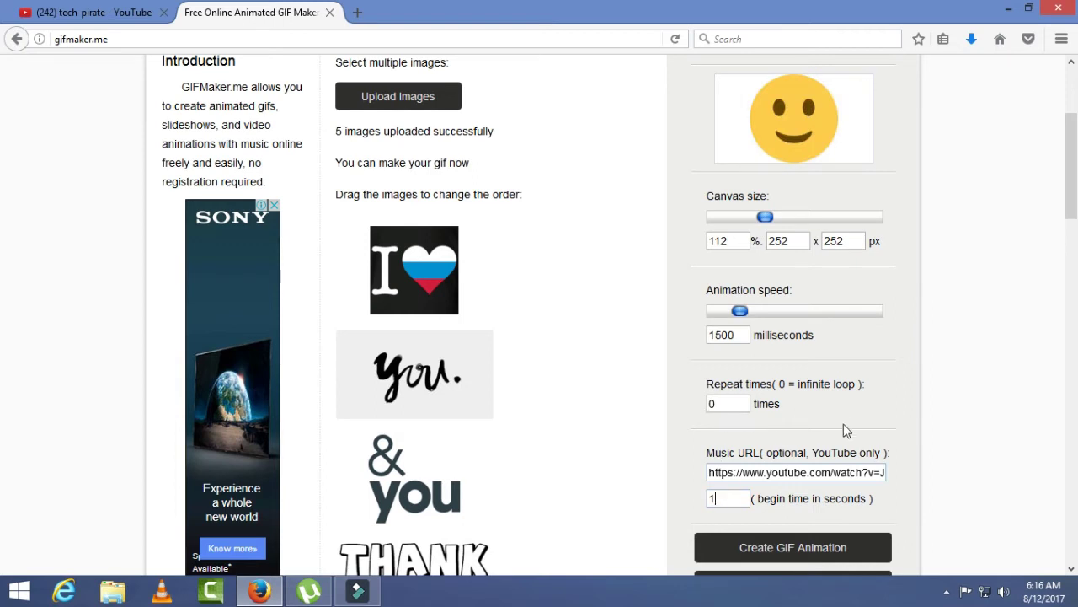
left_click(843, 547)
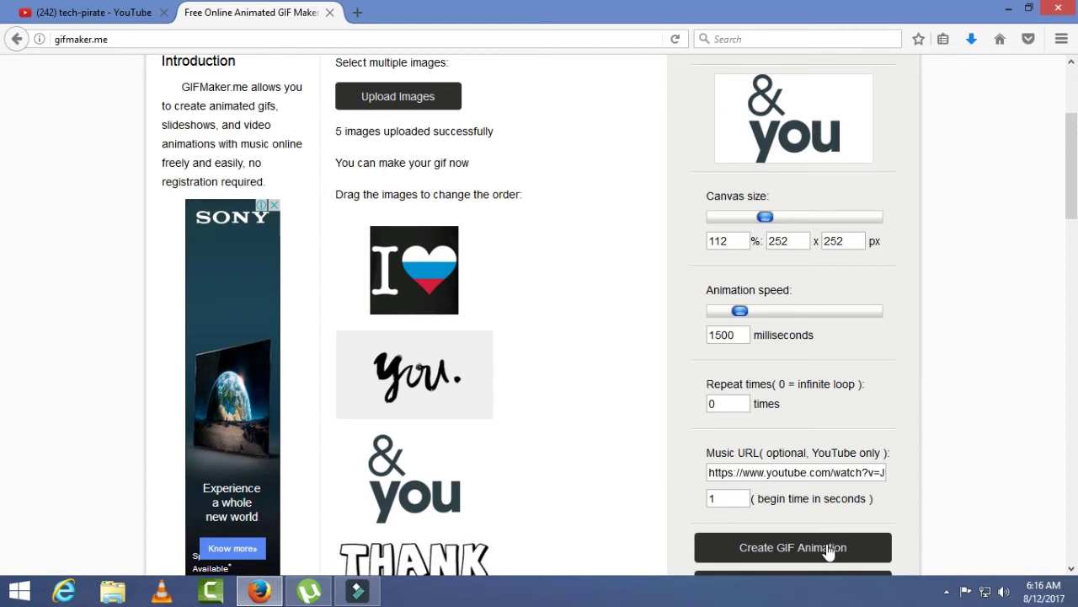
Create the GIF animation and let it play in the new viewer tab.
scroll(830, 548, "down", 3)
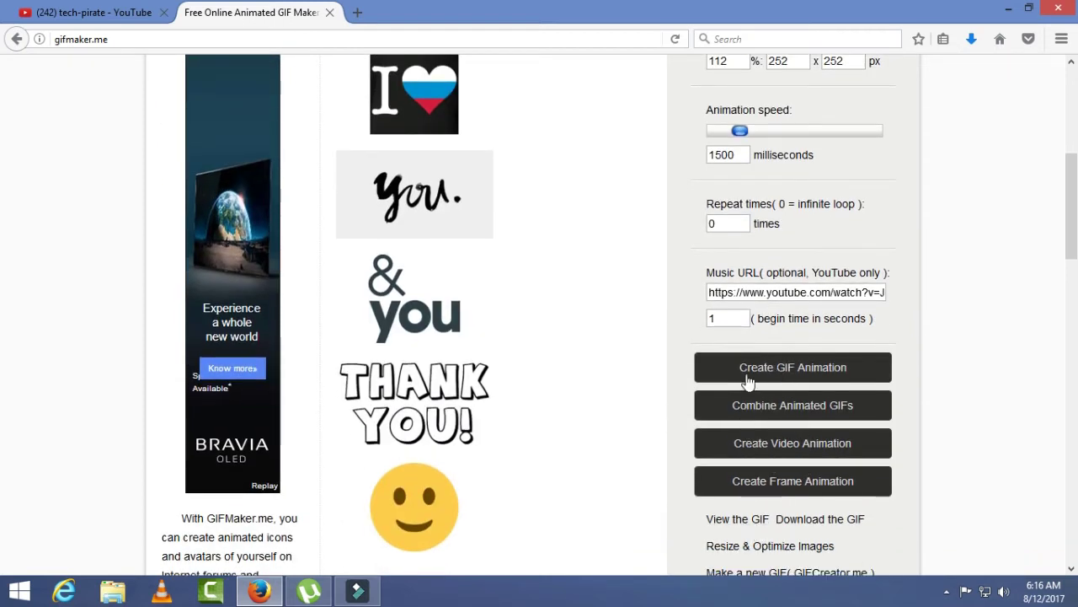
left_click(752, 371)
scroll(731, 424, "down", 2)
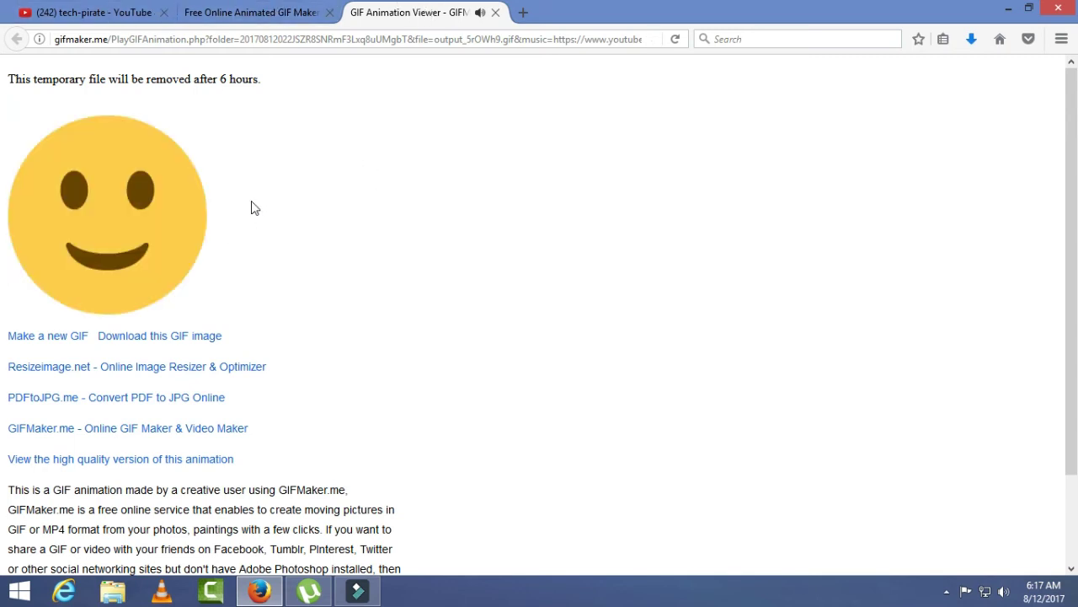
Mute the GIF viewer tab and return to the tech-pirate YouTube channel.
left_click(483, 14)
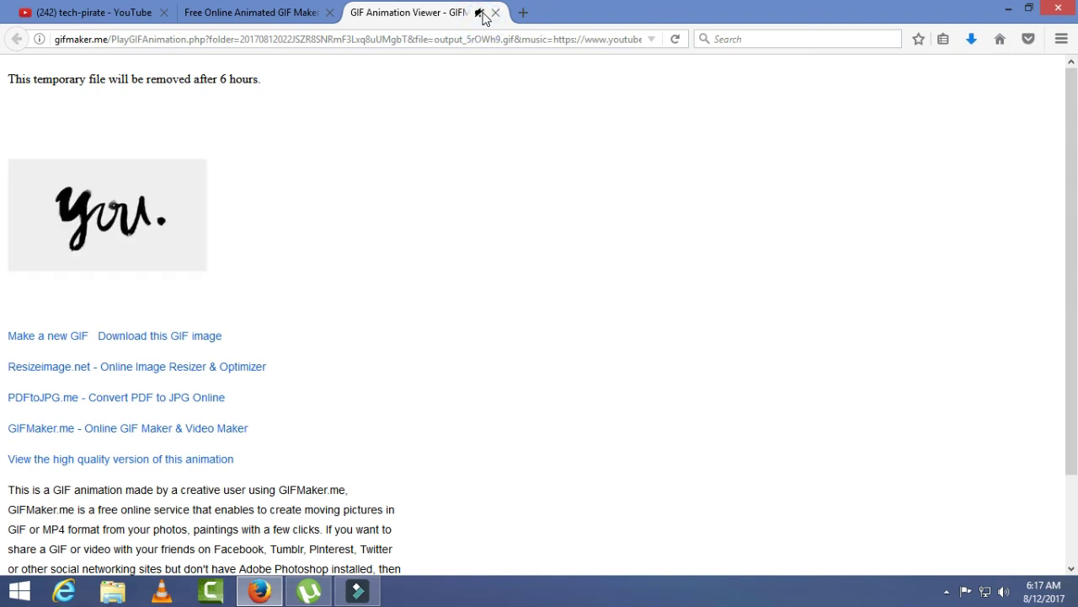
left_click(54, 11)
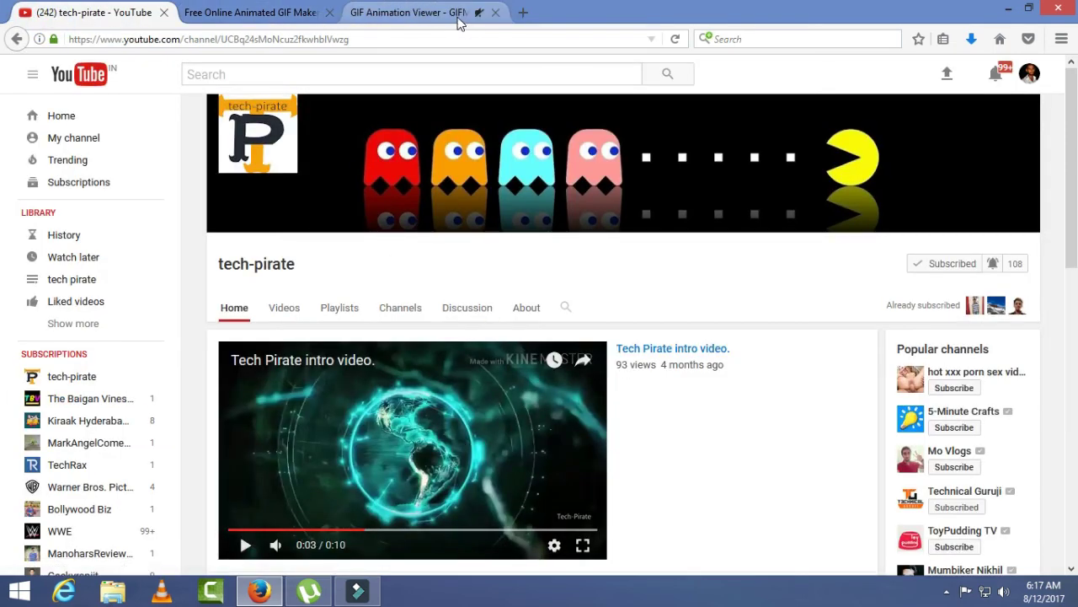